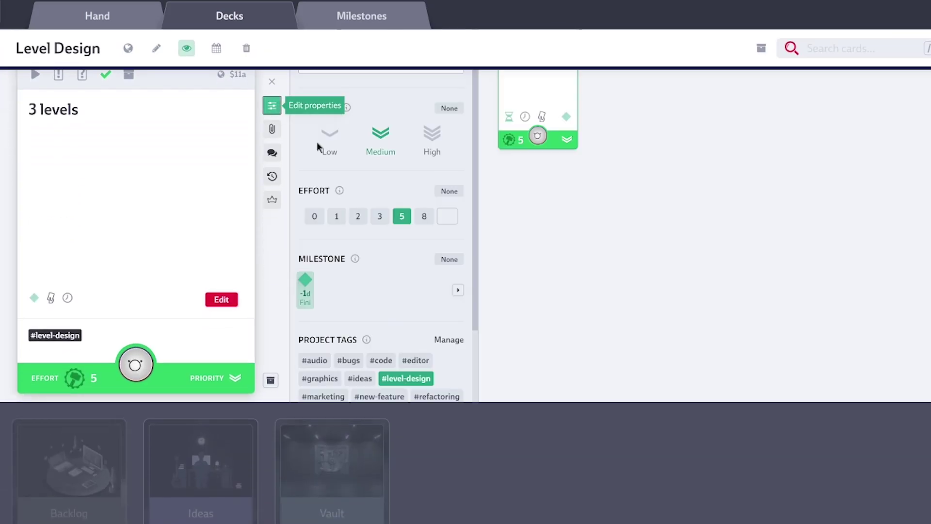
- Review the Level Design deck's 3 levels card properties, then open Browse recent activity
scroll(464, 353, down, 5)
scroll(485, 291, up, 8)
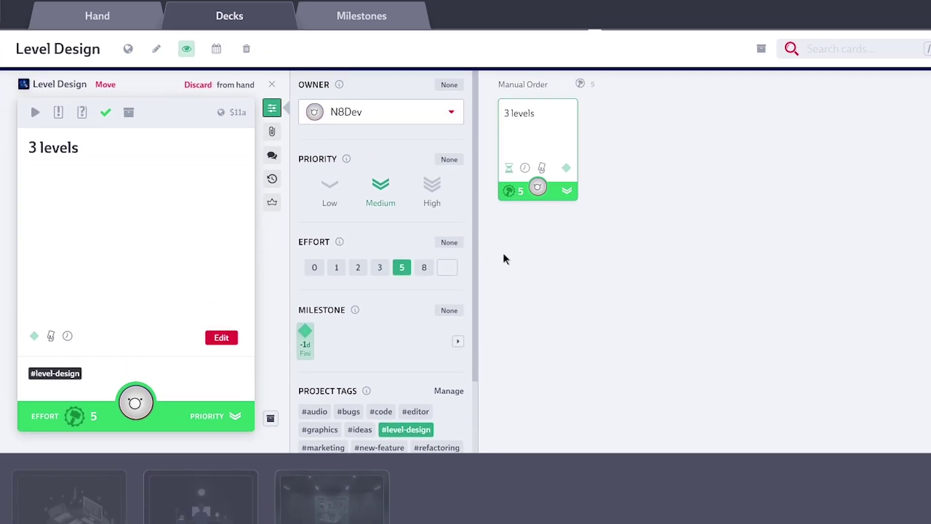
click(194, 97)
click(32, 234)
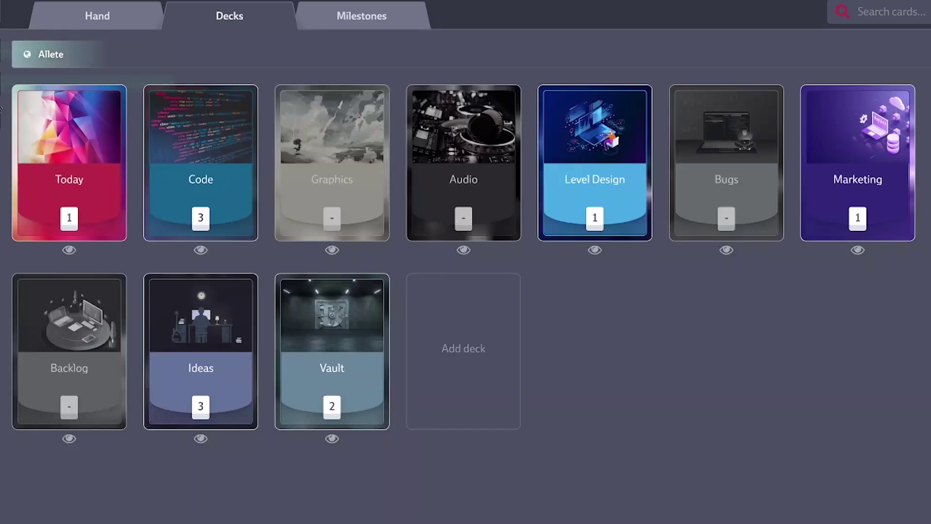
- Go from the activity view to the Code deck and view the IMoveValidator card
click(10, 118)
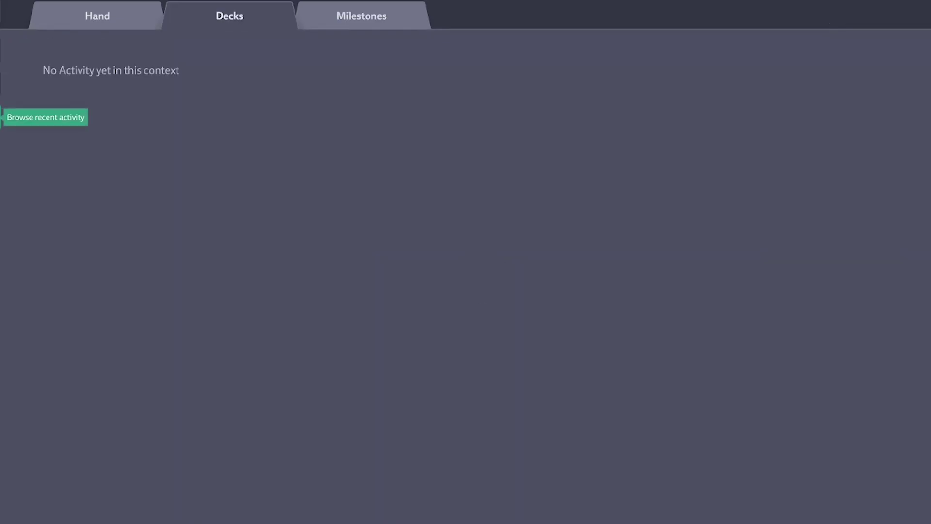
click(46, 116)
scroll(194, 236, down, 8)
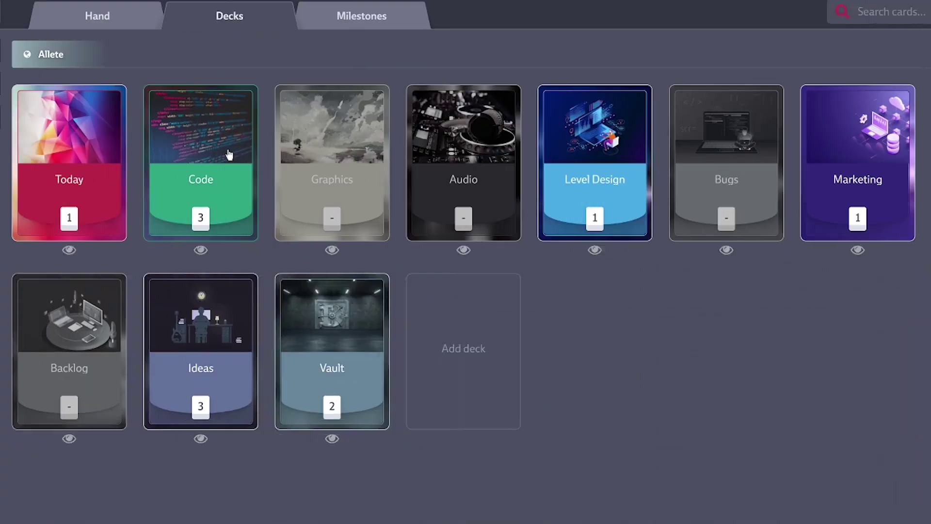
click(228, 152)
click(64, 233)
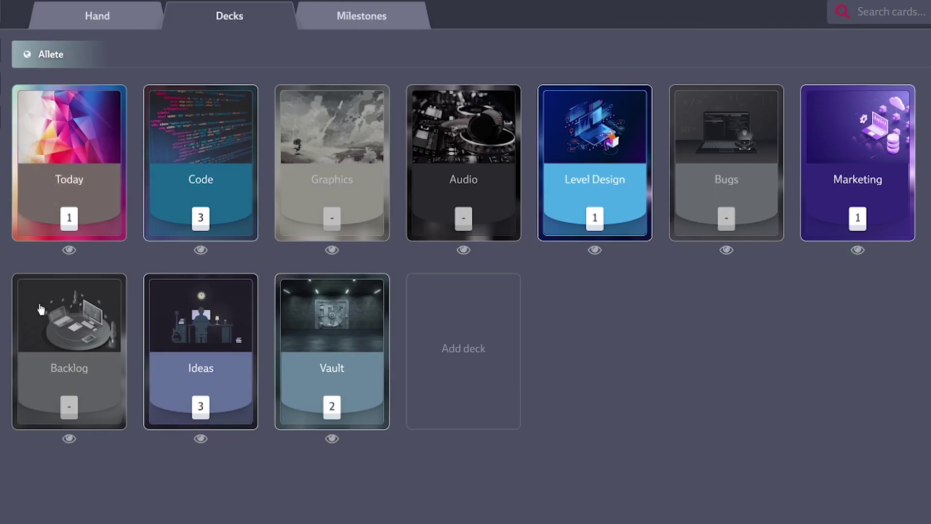
- Add the IMoveValidator card to the hand and start its work timer
click(206, 180)
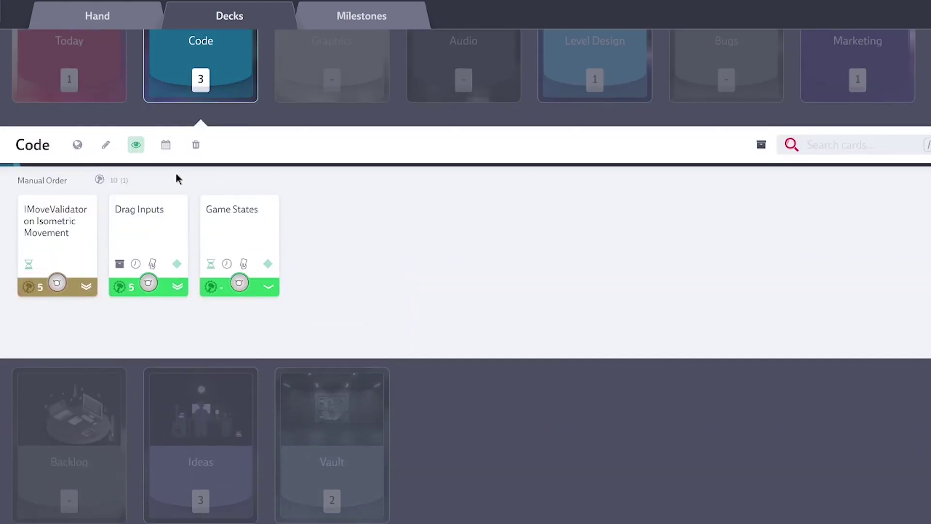
click(57, 228)
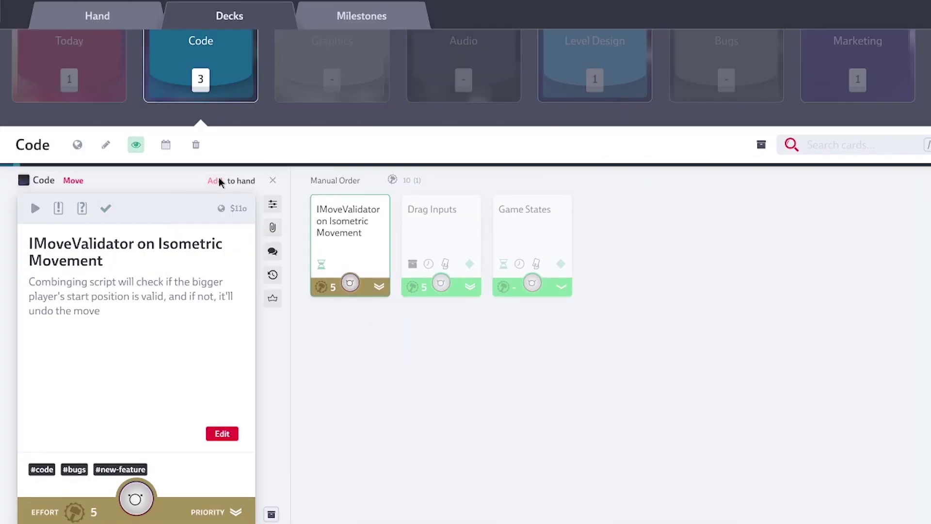
click(130, 22)
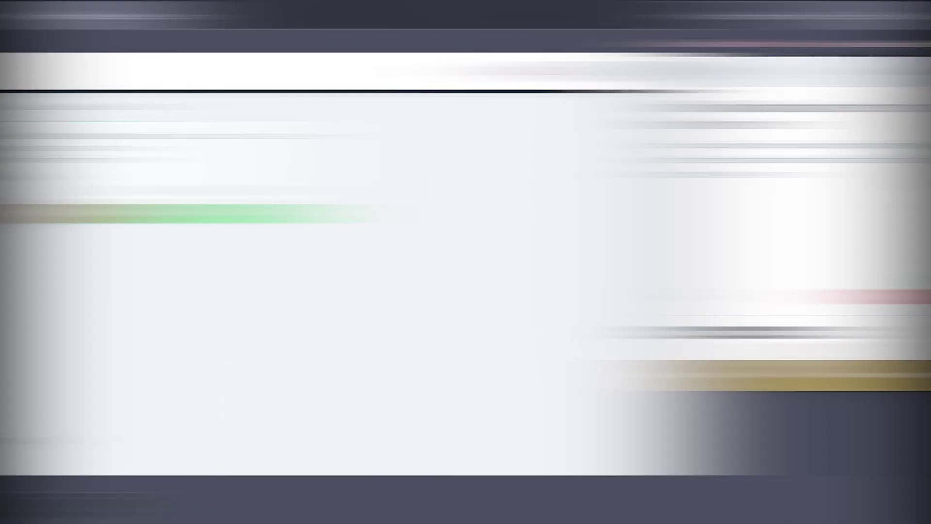
click(35, 135)
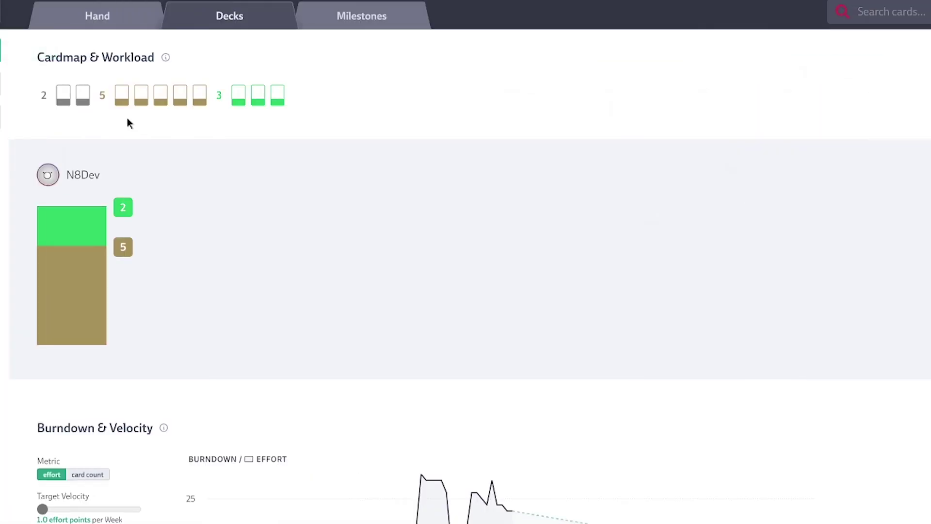
- Scroll down to the Burndown & Velocity chart and through the activity log
scroll(226, 181, down, 3)
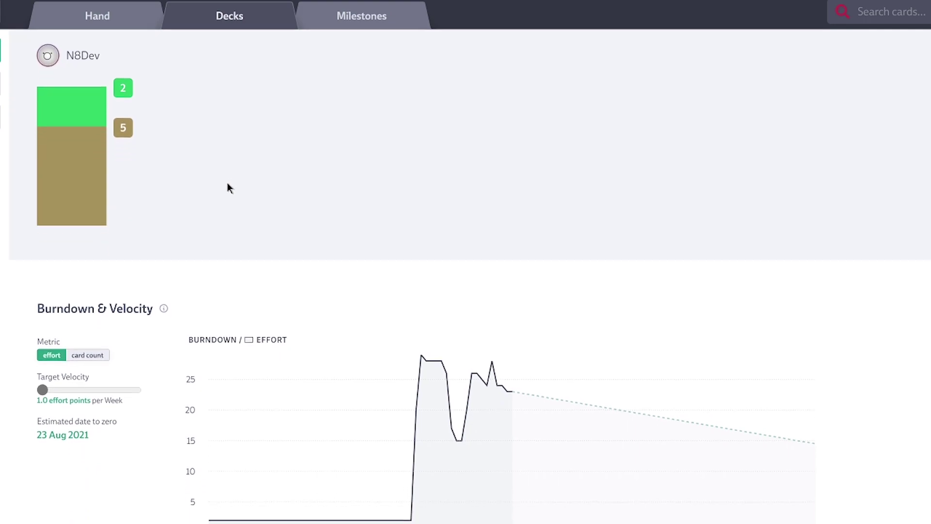
scroll(227, 182, down, 5)
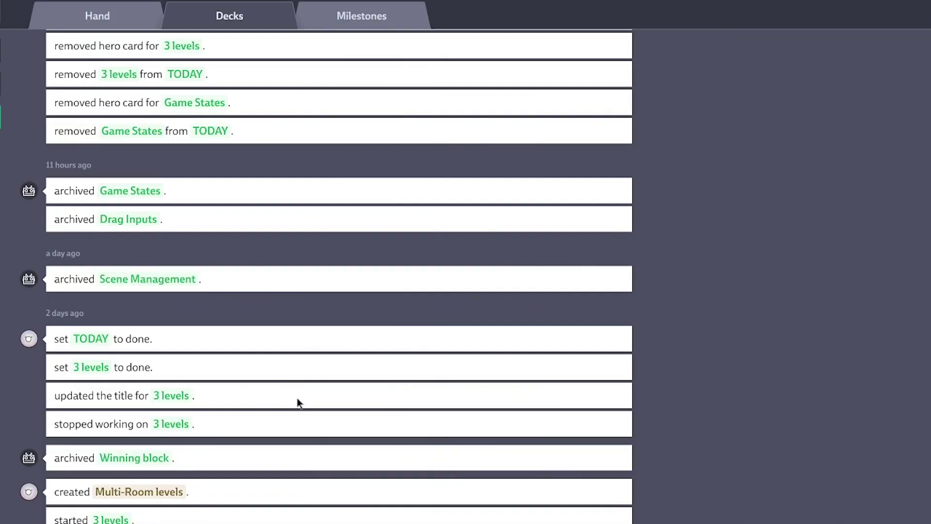
- Open the Today deck and show the TODAY card's properties
scroll(297, 398, down, 10)
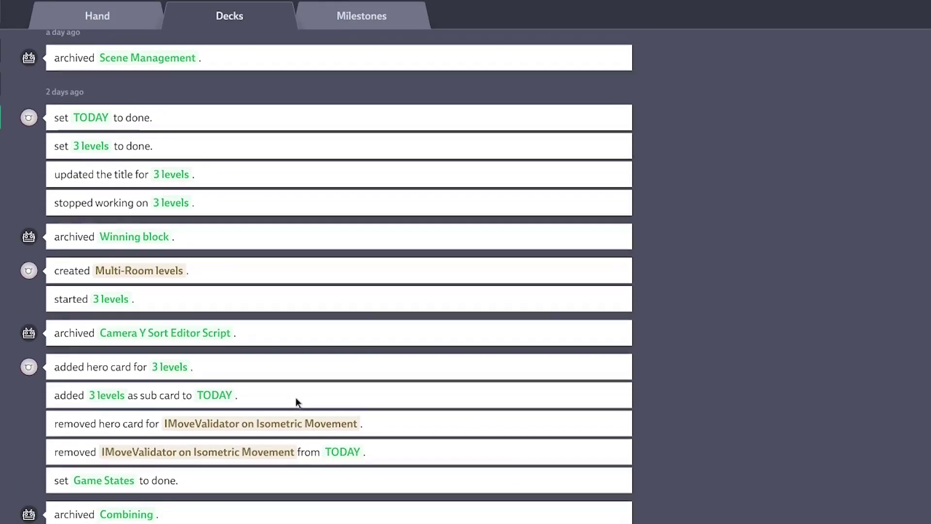
click(156, 25)
click(222, 21)
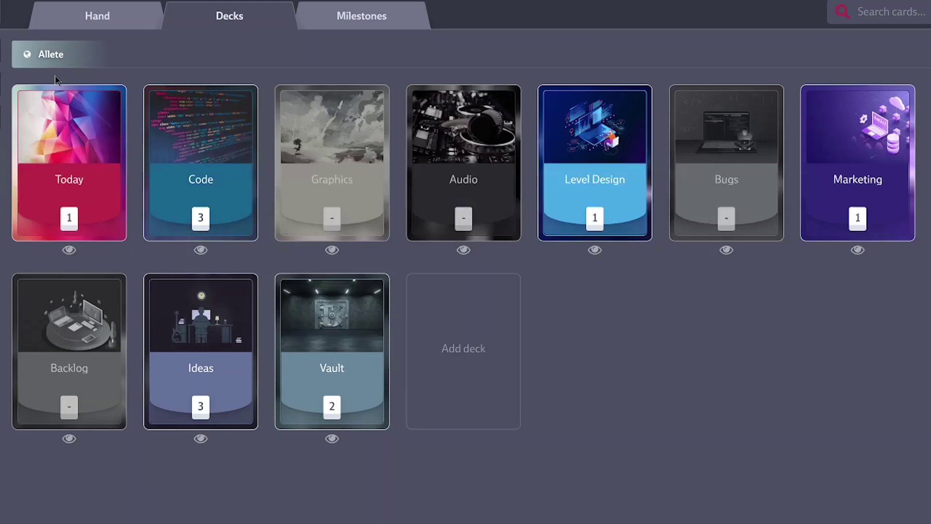
click(57, 85)
click(86, 208)
click(273, 204)
scroll(306, 373, down, 3)
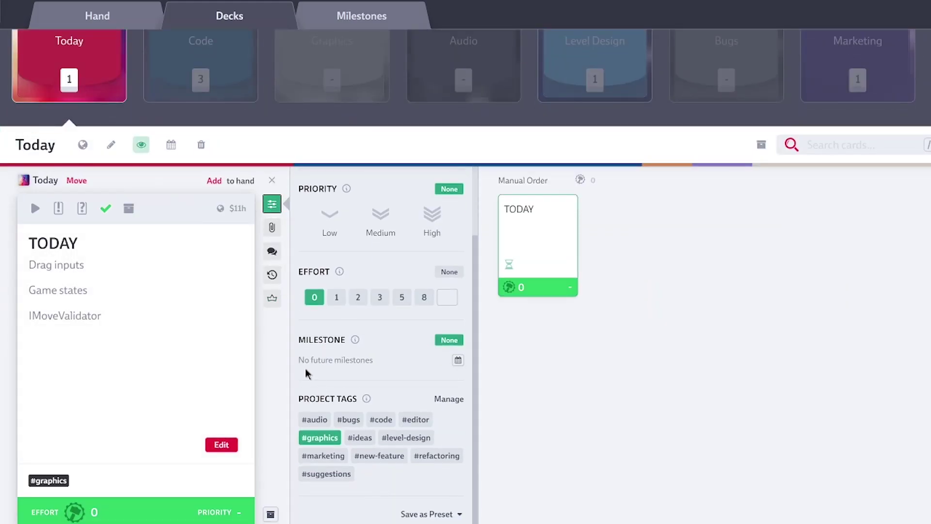
- Peek into the Vault deck, then step through the Ideas deck's Multi-Room levels and Dust particles cards
click(29, 97)
click(332, 349)
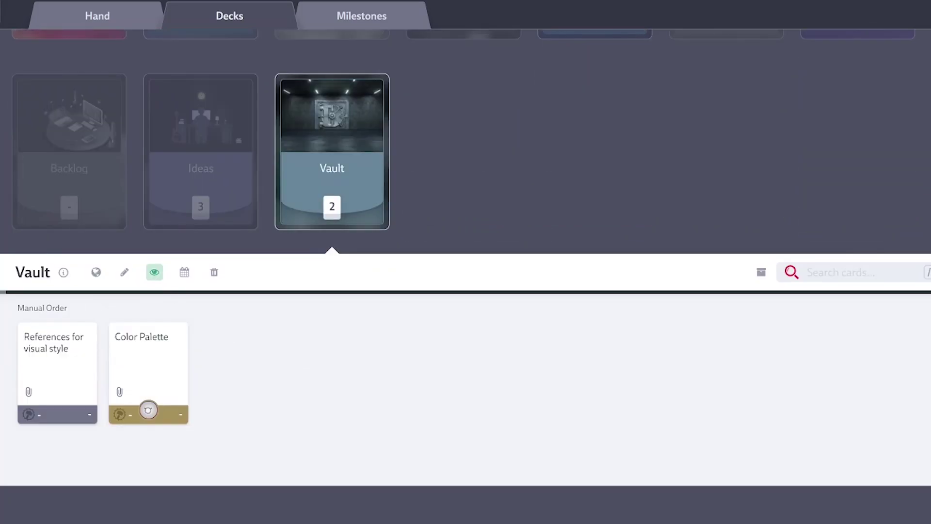
click(332, 349)
click(201, 349)
click(35, 360)
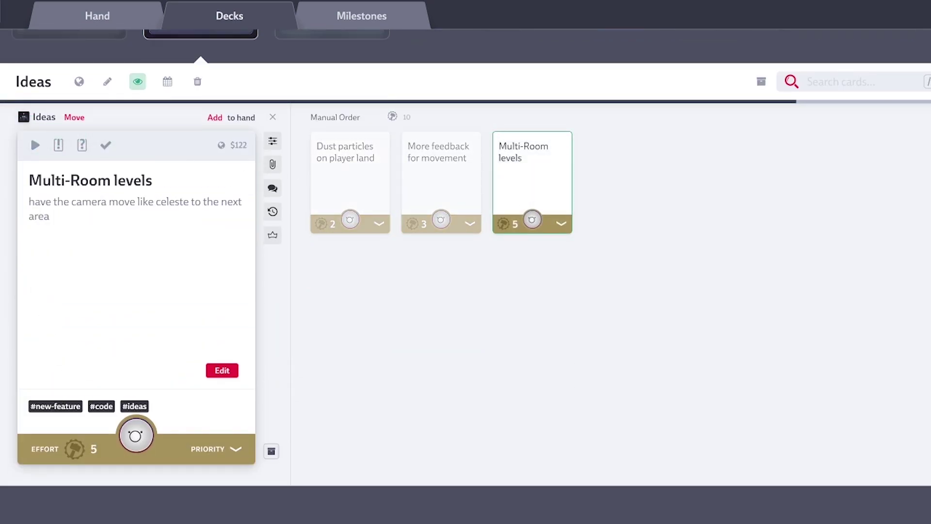
click(430, 153)
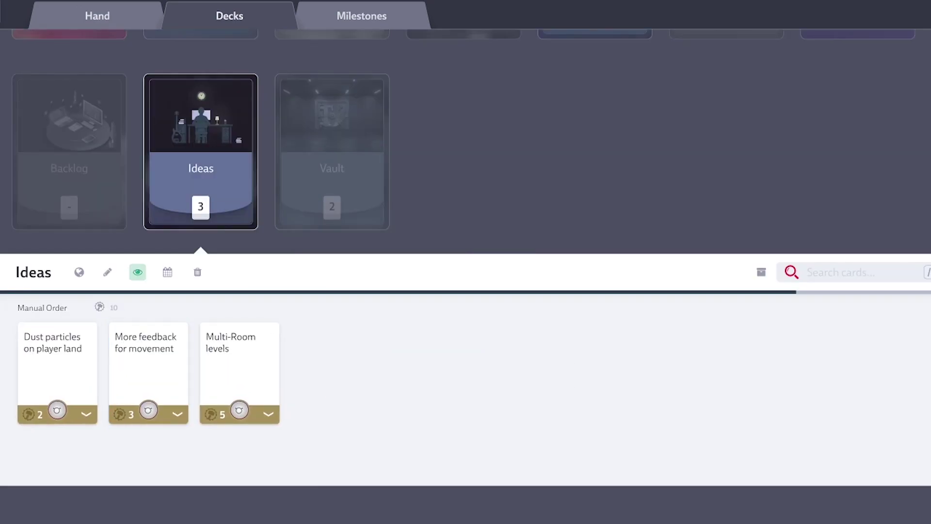
key(Return)
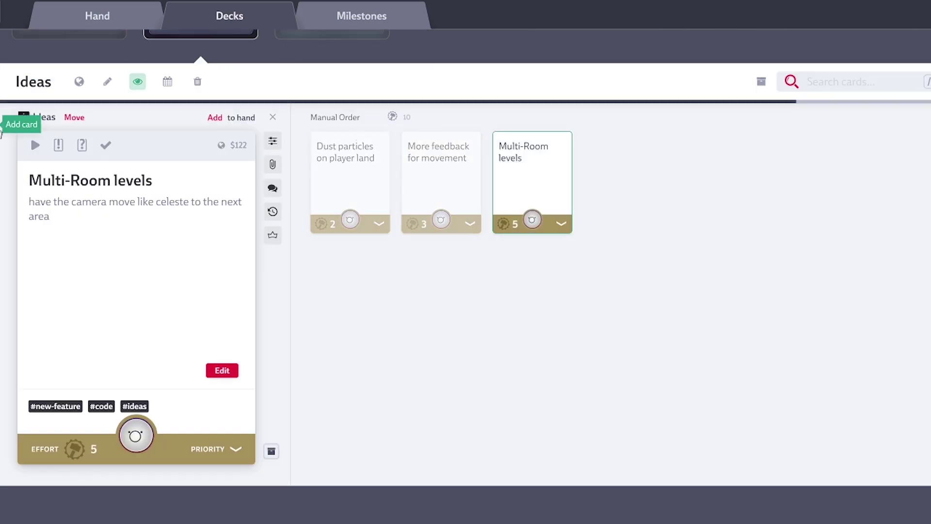
key(Escape)
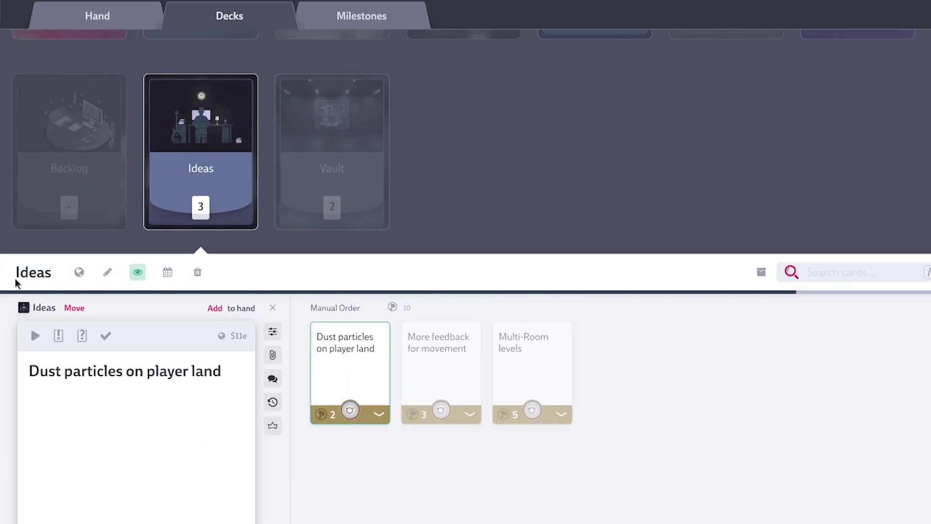
key(Right)
key(Escape)
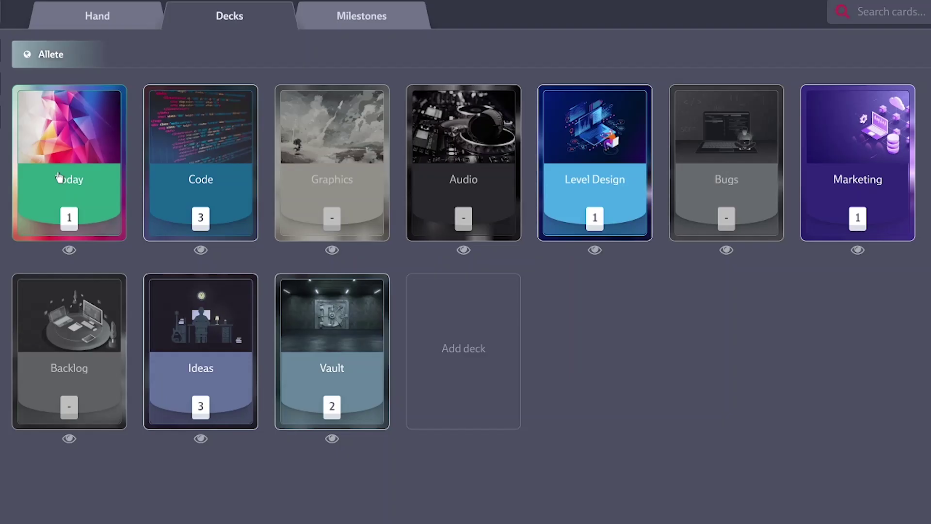
- Glance at the milestones timeline and the hand, then scroll back up the activity log
click(318, 25)
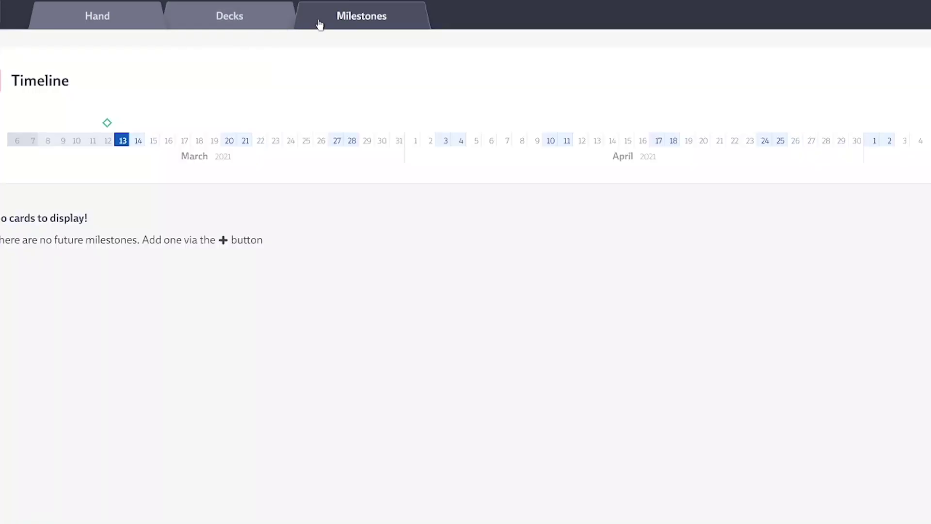
click(130, 15)
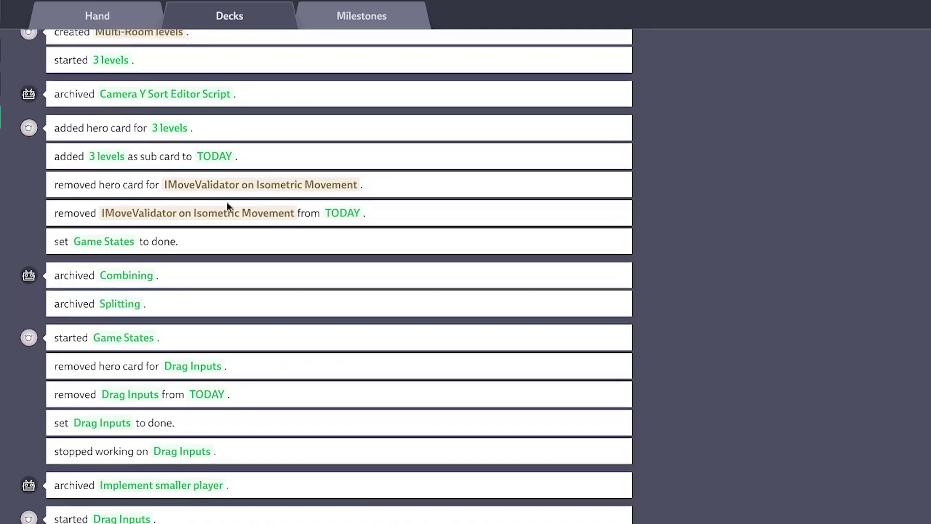
scroll(296, 400, up, 4)
scroll(297, 400, up, 5)
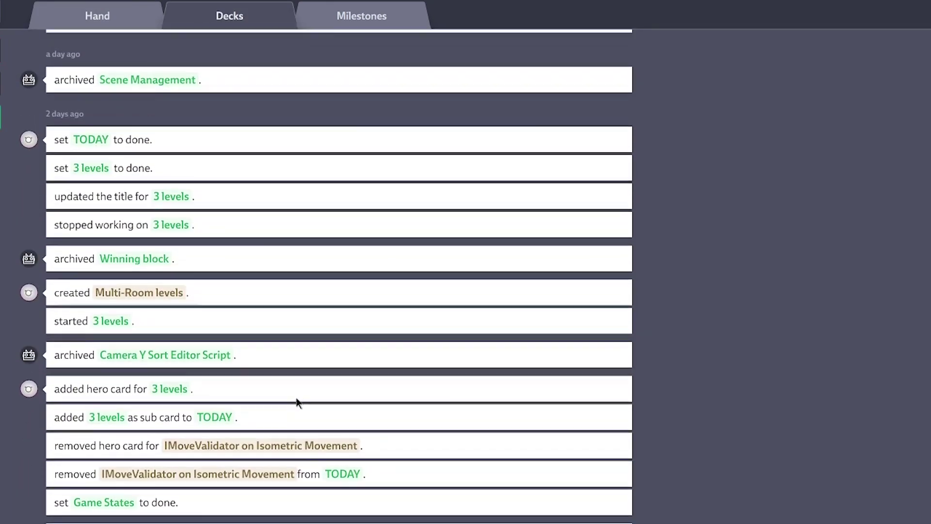
scroll(146, 95, up, 8)
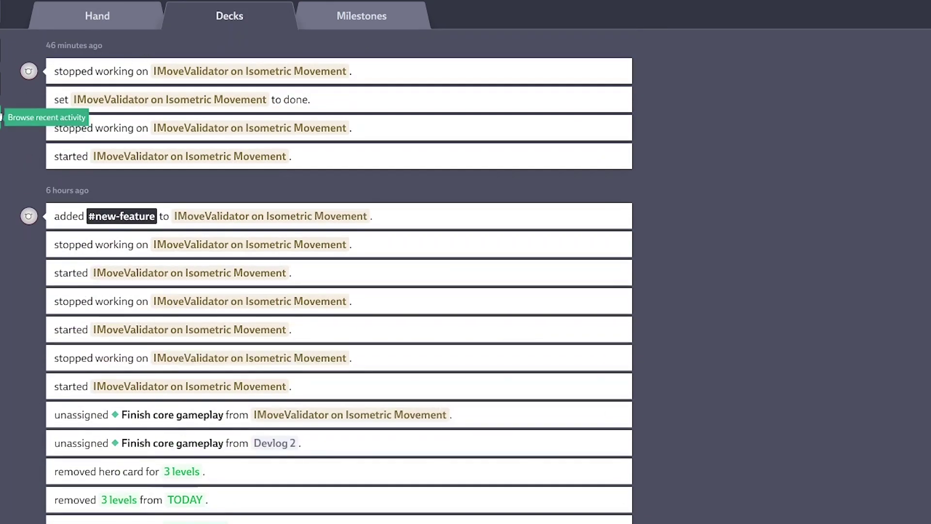
- View the workload metrics, peek into the Code deck, then open Level Design's 3 levels card
click(2, 117)
click(3, 51)
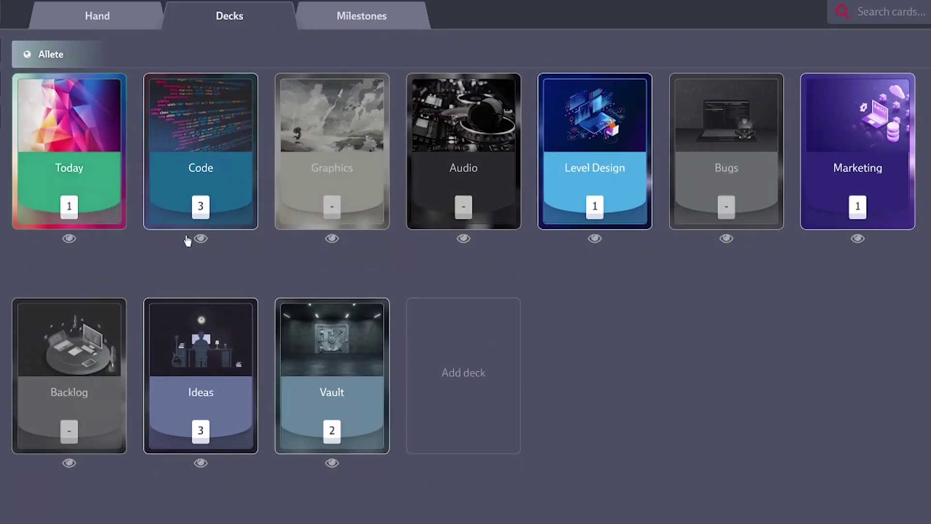
click(187, 233)
click(210, 171)
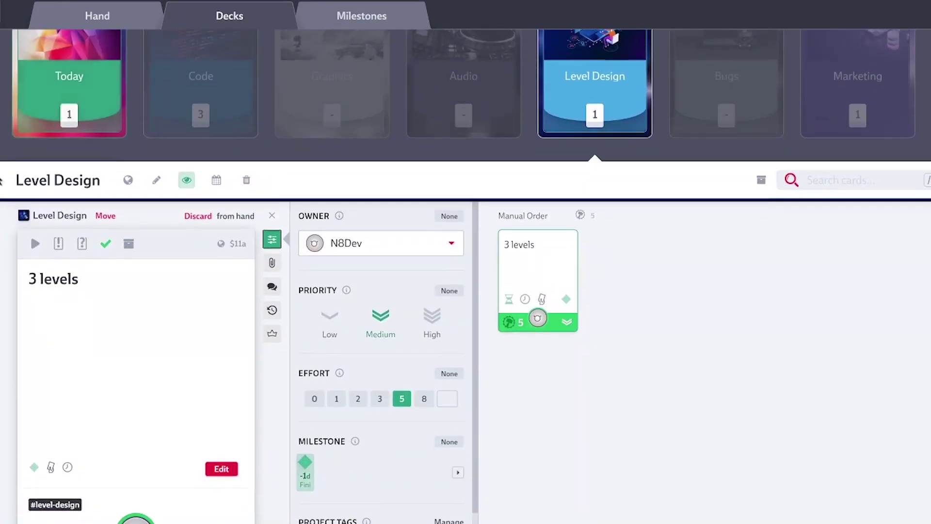
scroll(464, 354, down, 3)
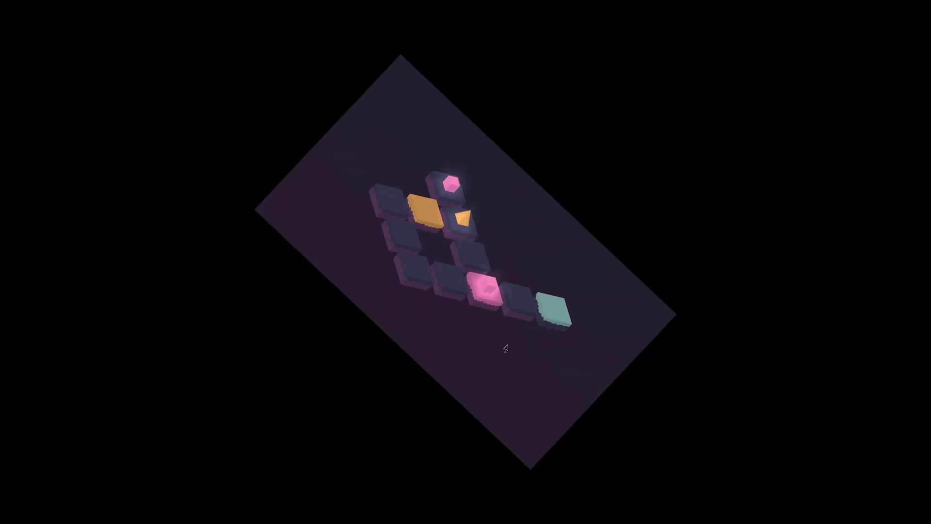
- Swipe down-left to roll the pink cube one tile across the level
drag(576, 372, 238, 440)
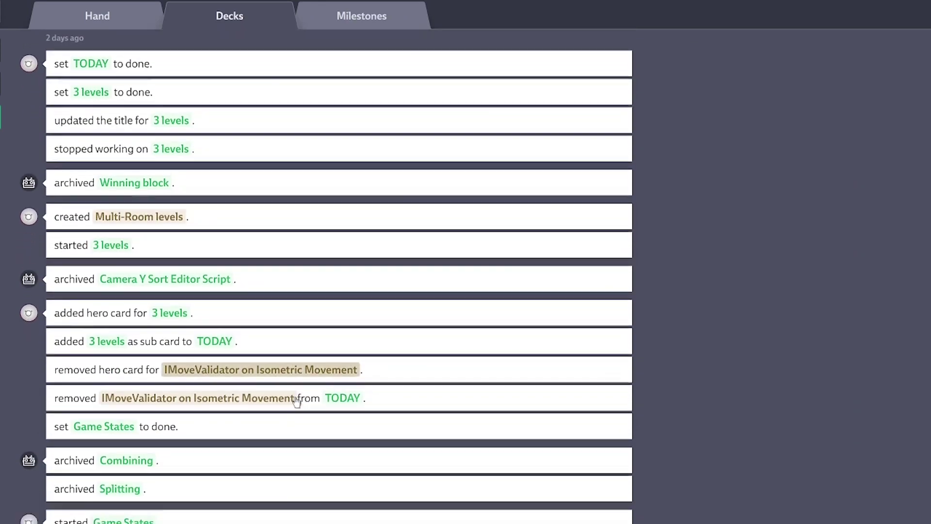
- Check the hand, view the Ideas deck's Dust particles on player land card, then open Backlog
click(127, 10)
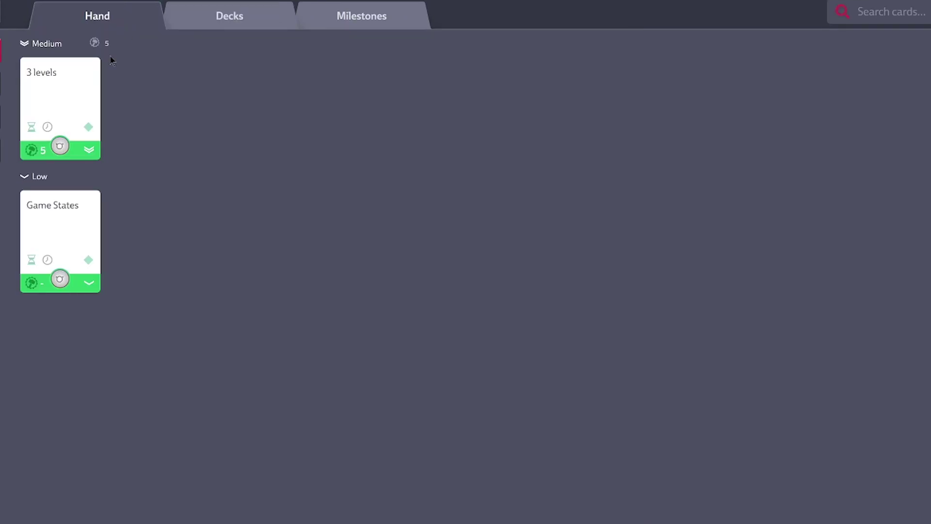
click(228, 17)
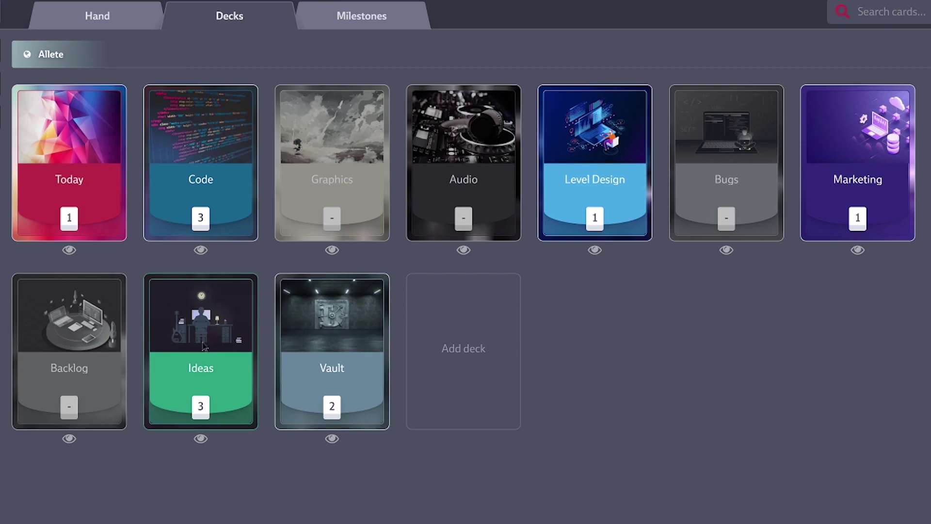
click(204, 346)
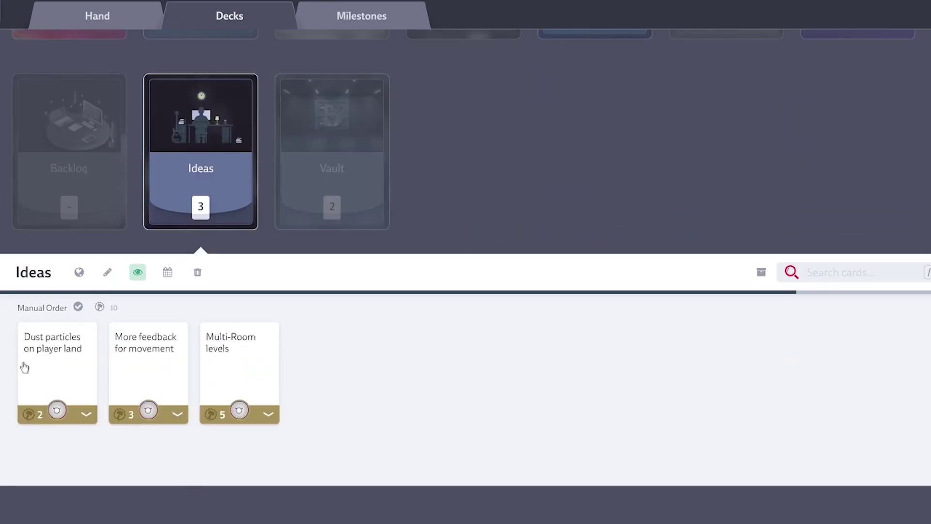
click(37, 364)
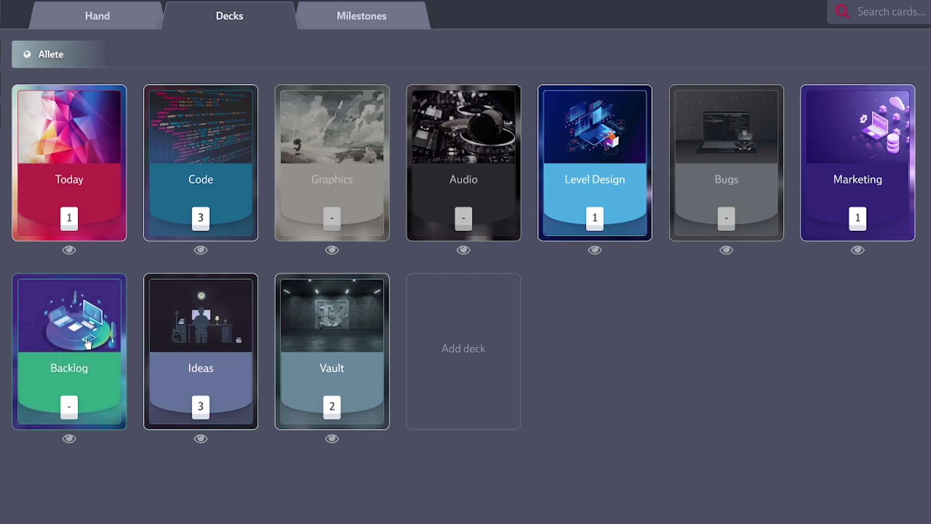
click(88, 343)
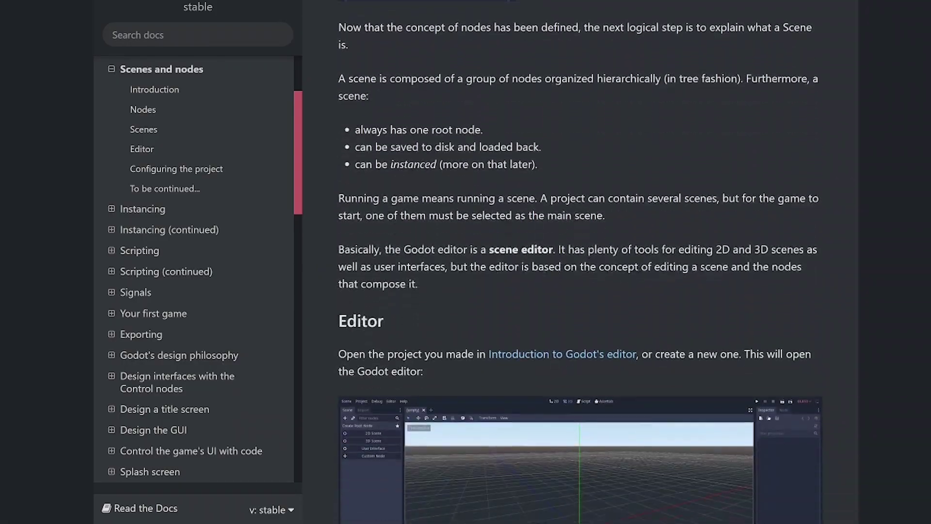
scroll(580, 262, down, 5)
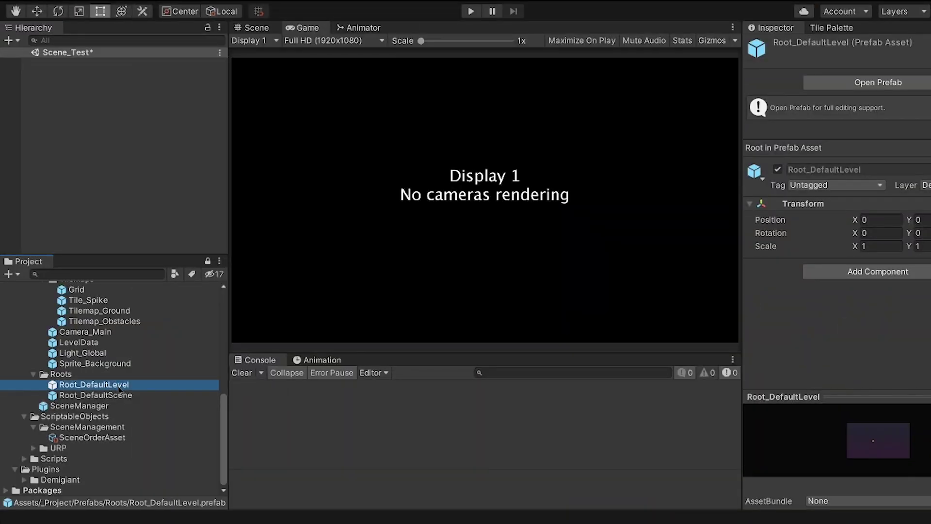
- Place Root_DefaultLevel and Root_DefaultScene in the Scene_Test Hierarchy, then select SceneManager
drag(91, 138, 91, 139)
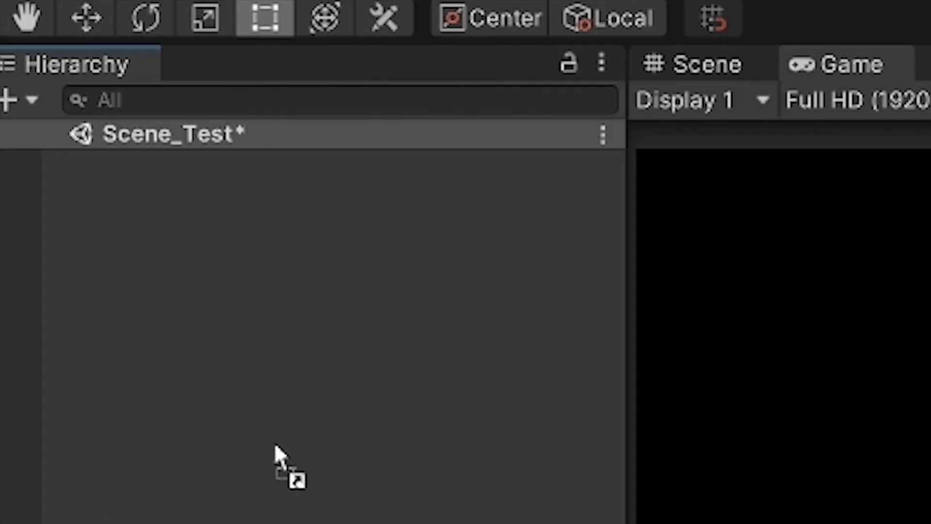
drag(104, 166, 89, 137)
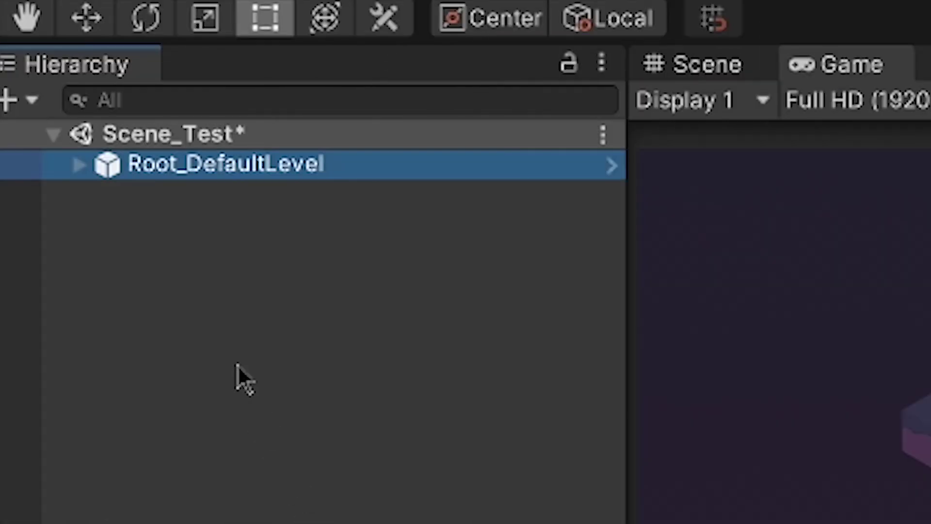
click(81, 153)
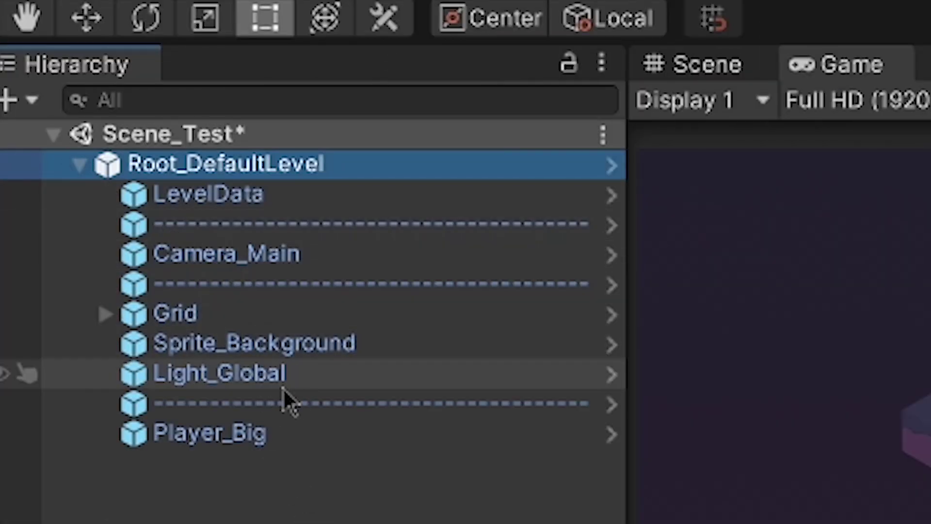
click(80, 165)
drag(145, 165, 246, 188)
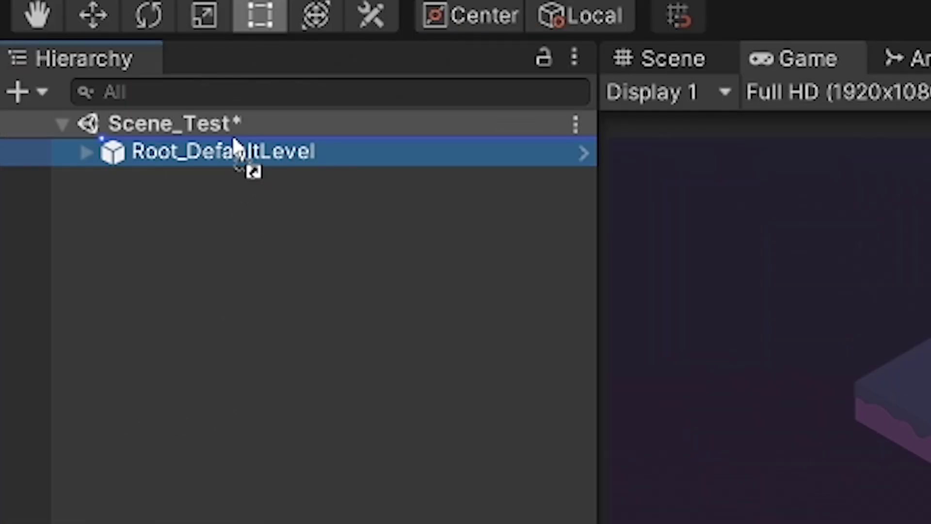
drag(234, 145, 238, 149)
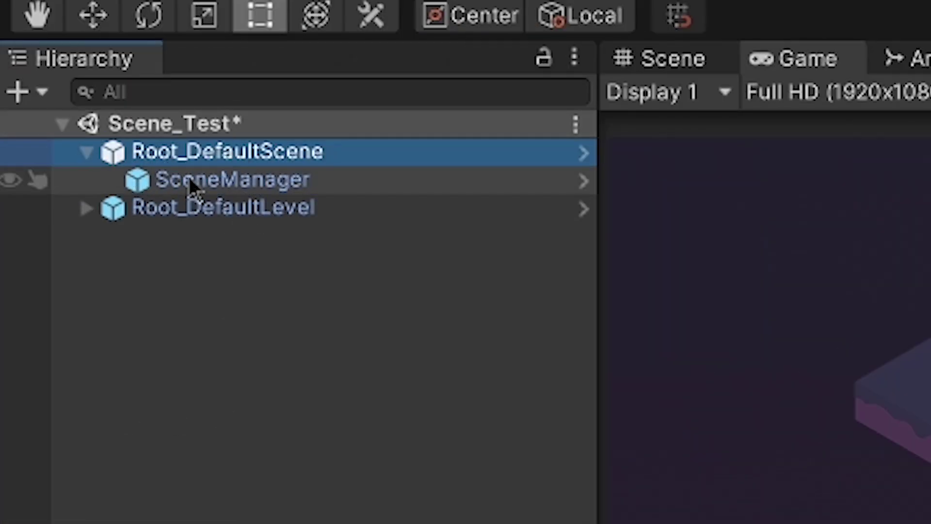
click(260, 176)
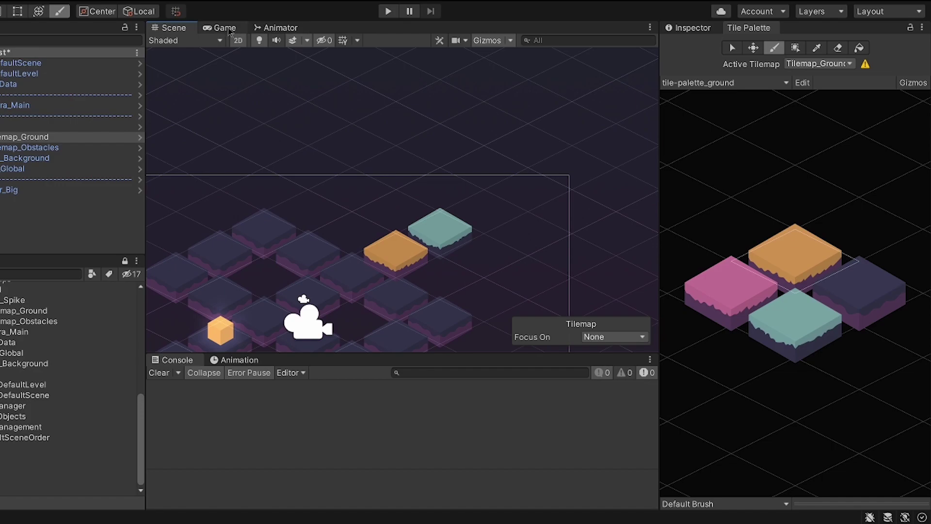
- Switch to the Game view to see the level through the game camera
click(232, 30)
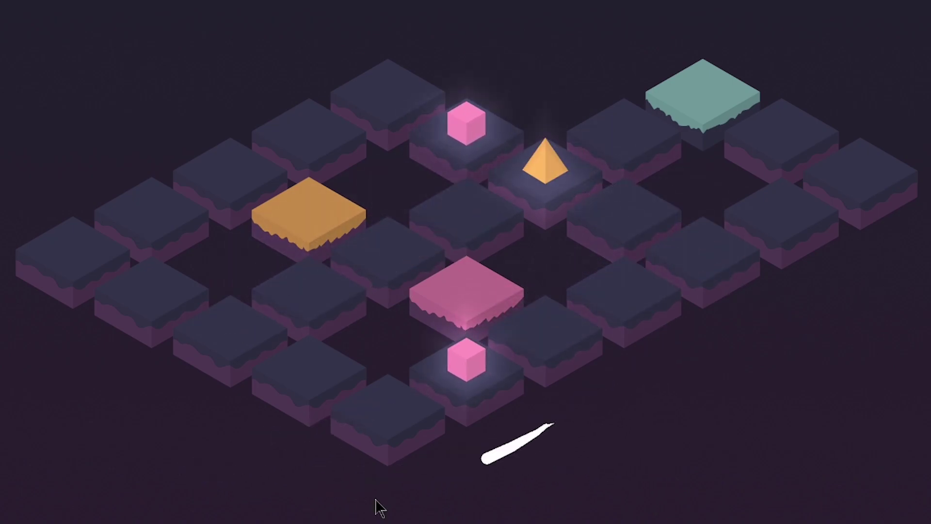
- Move both pink cubes one tile up-left, merging them into one orange cube on the back tile
drag(439, 377, 150, 153)
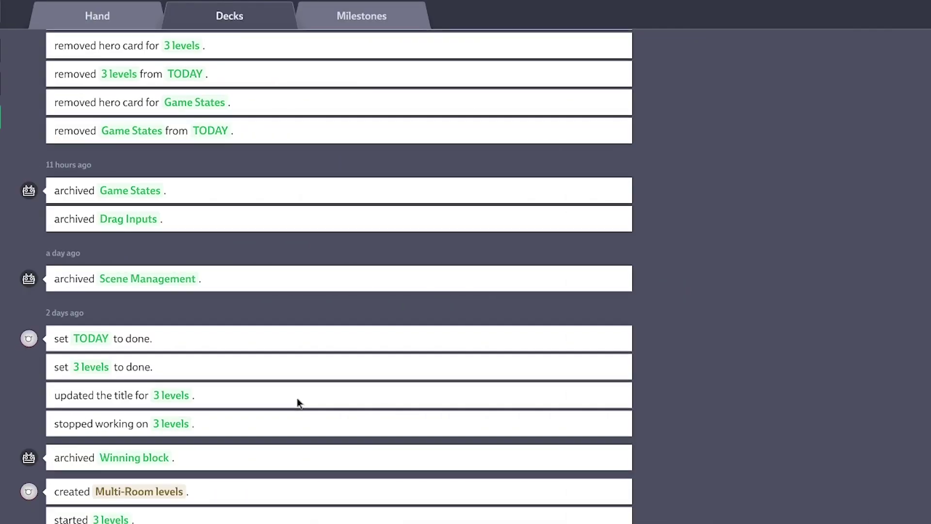
- Leave the activity log through the Hand view and return to the Allete deck grid
scroll(296, 398, down, 10)
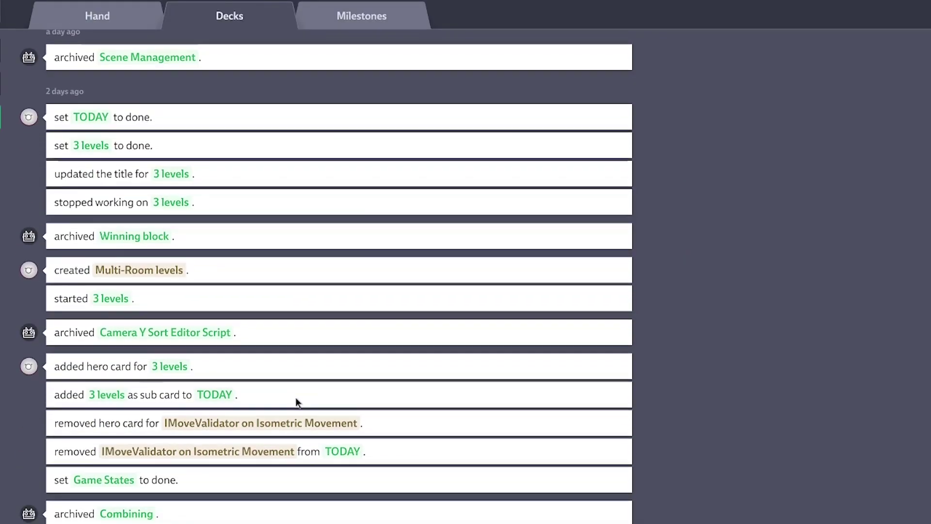
click(128, 11)
click(229, 16)
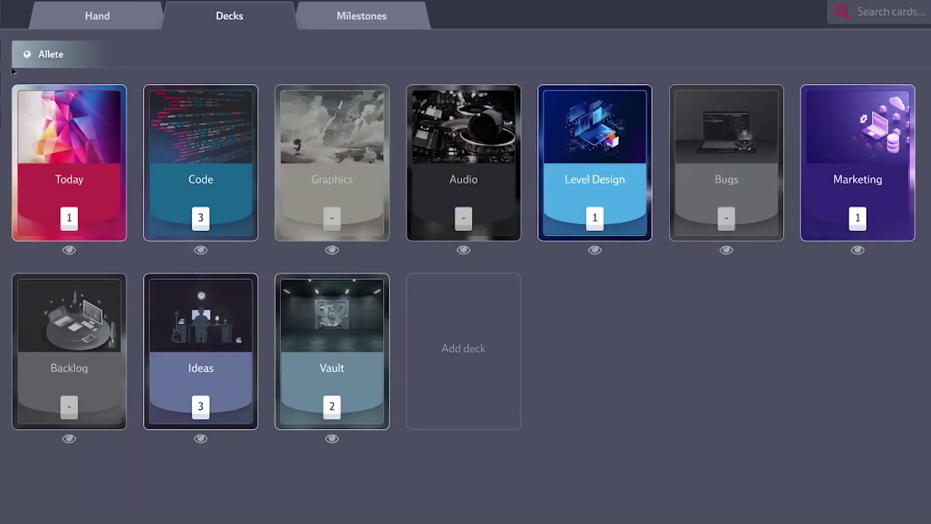